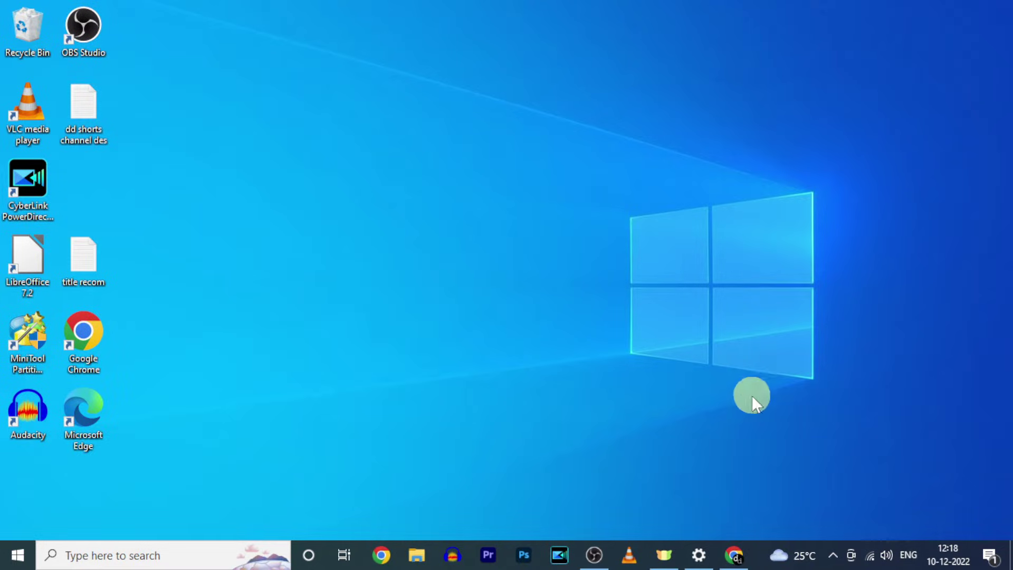
Open Chrome and focus the Google search box to go to youtube.com.
click(737, 556)
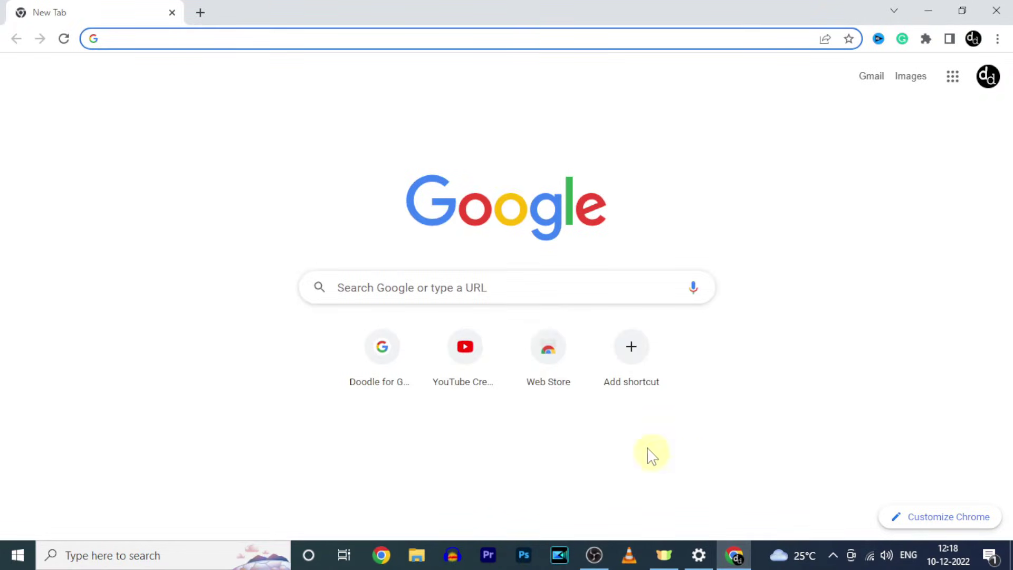
click(489, 288)
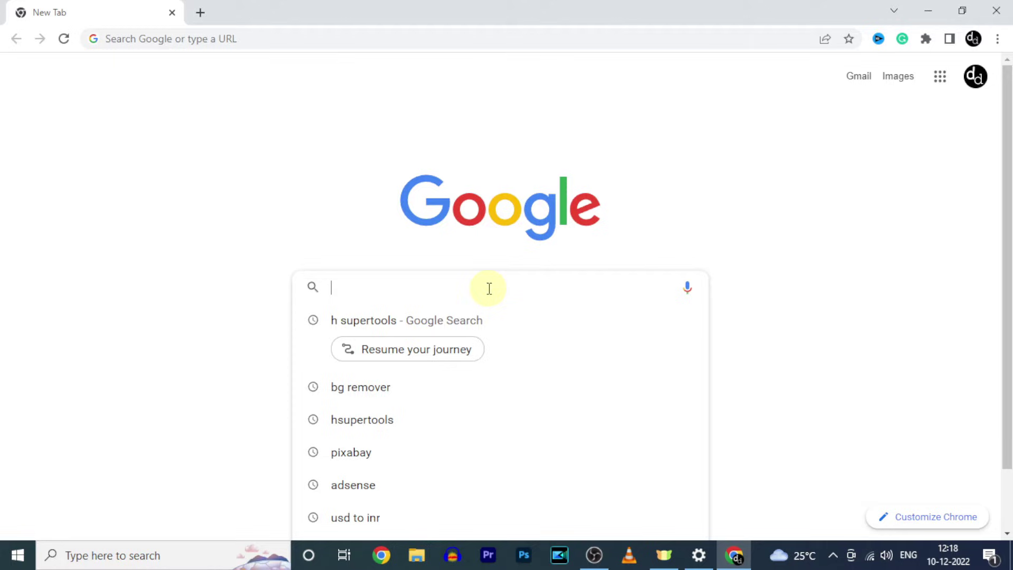
text(youtube)
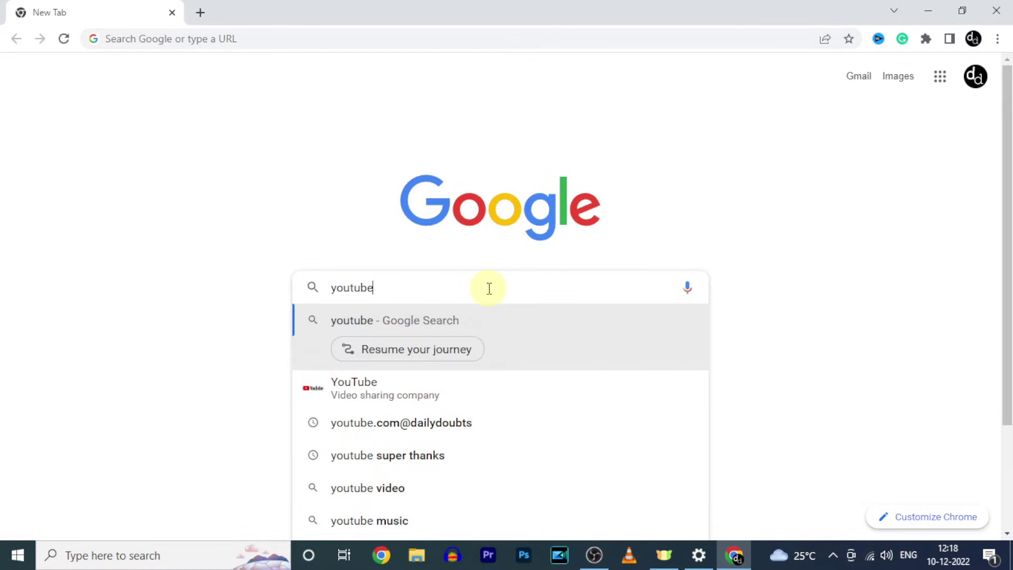
text(.com)
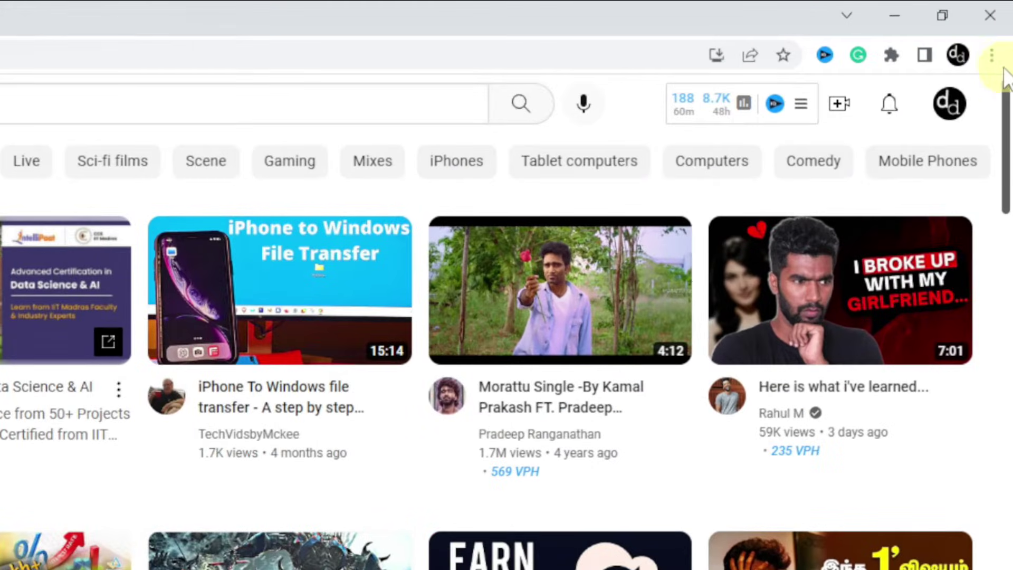
Install YouTube as a standalone app via Chrome's 'Install YouTube...' menu item.
click(993, 53)
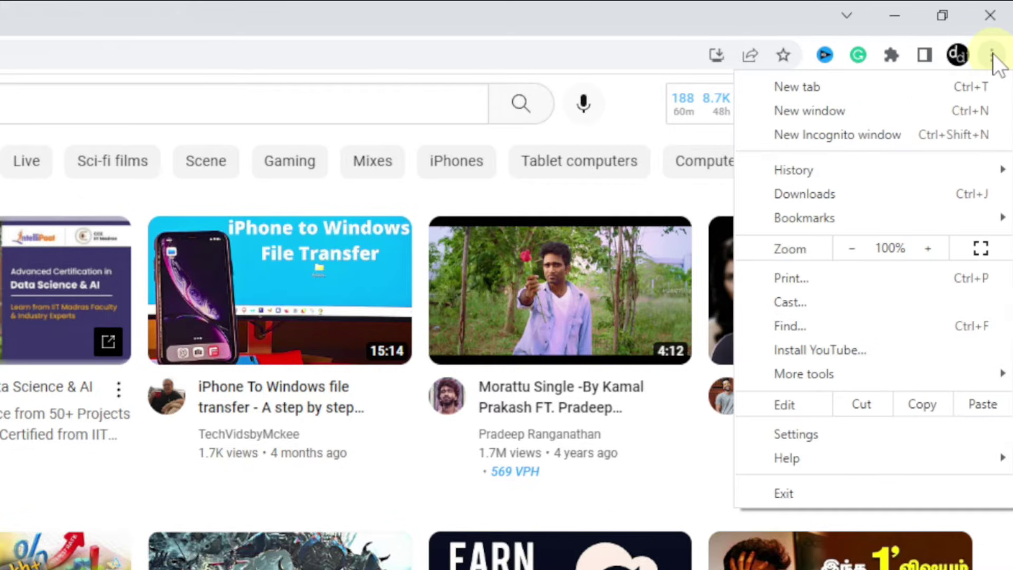
click(891, 354)
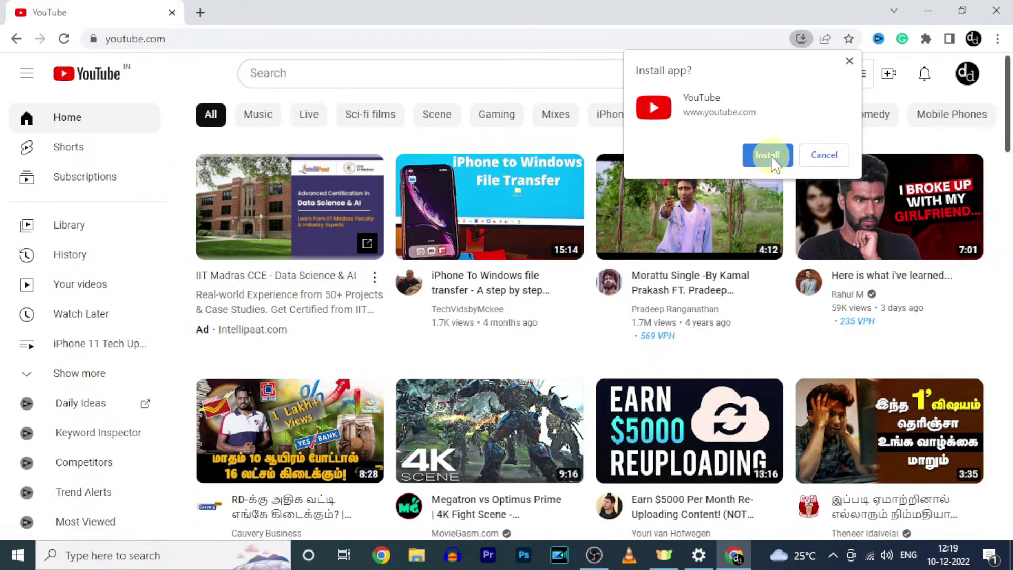
click(772, 157)
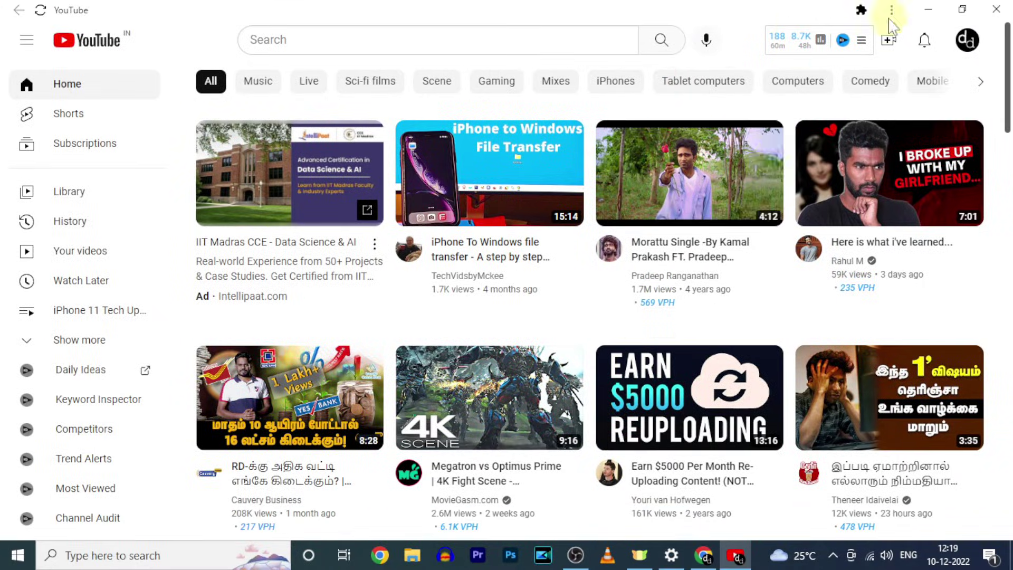
Minimise the YouTube app and Chrome, then bring up the YouTube desktop shortcut's options.
click(927, 13)
click(927, 13)
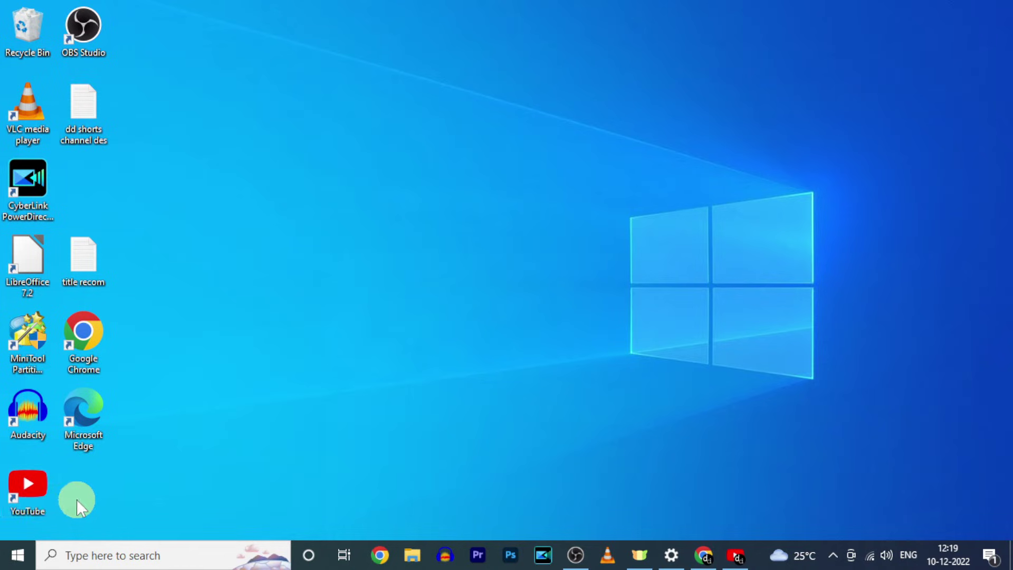
right_click(41, 487)
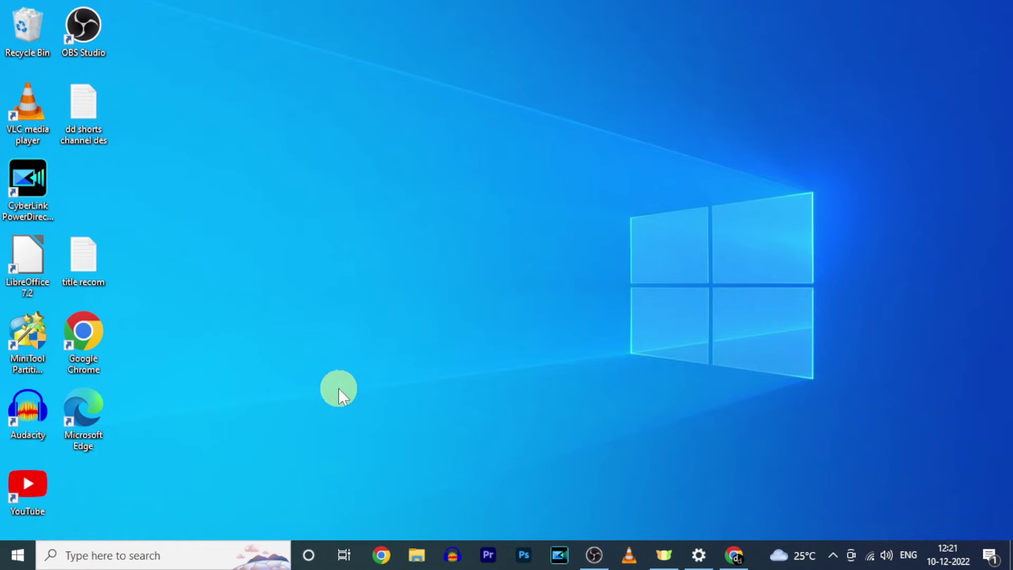
Launch Microsoft Edge from the desktop and search for youtube.com.
double_click(101, 410)
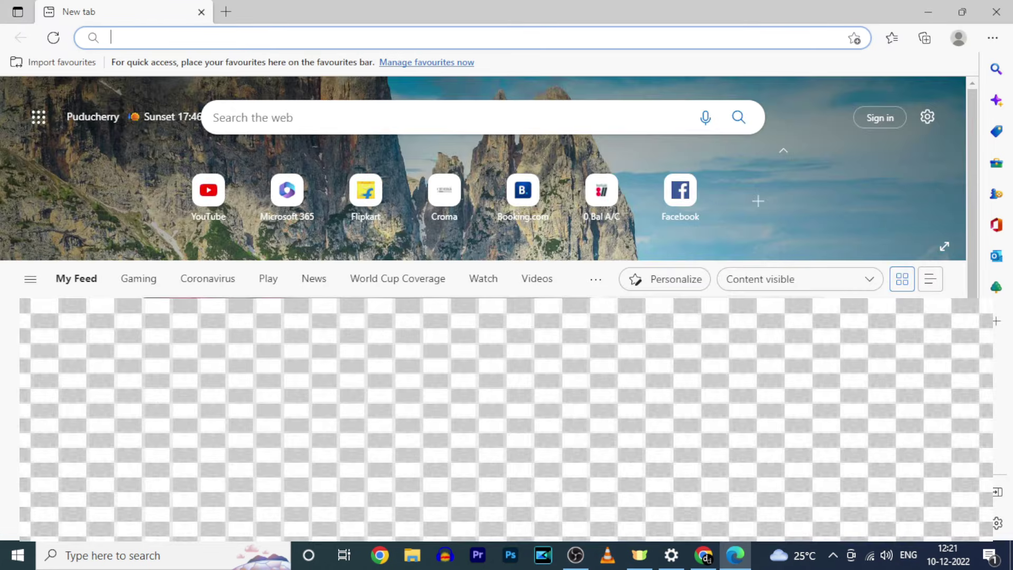
click(447, 125)
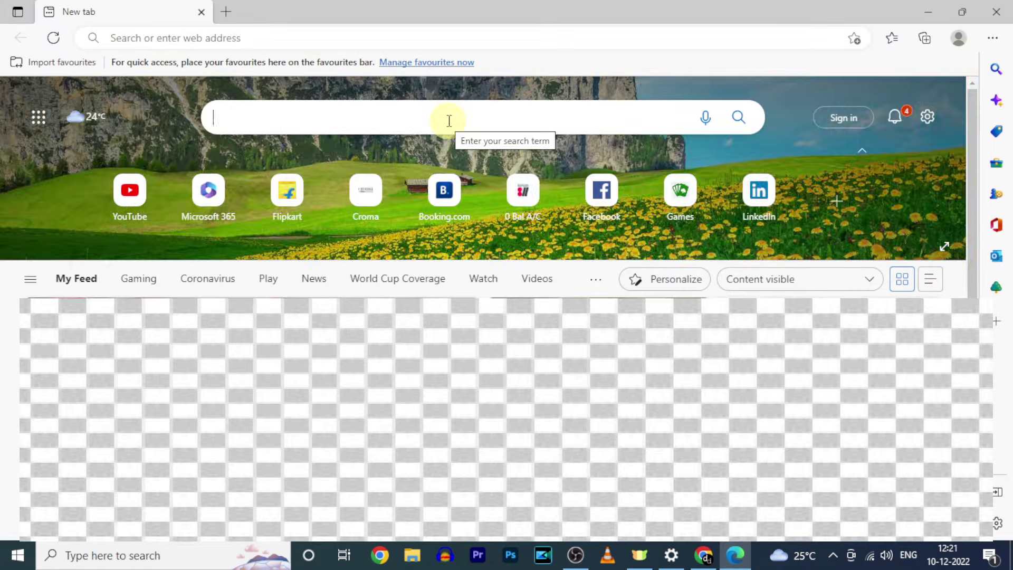
text(youtube.)
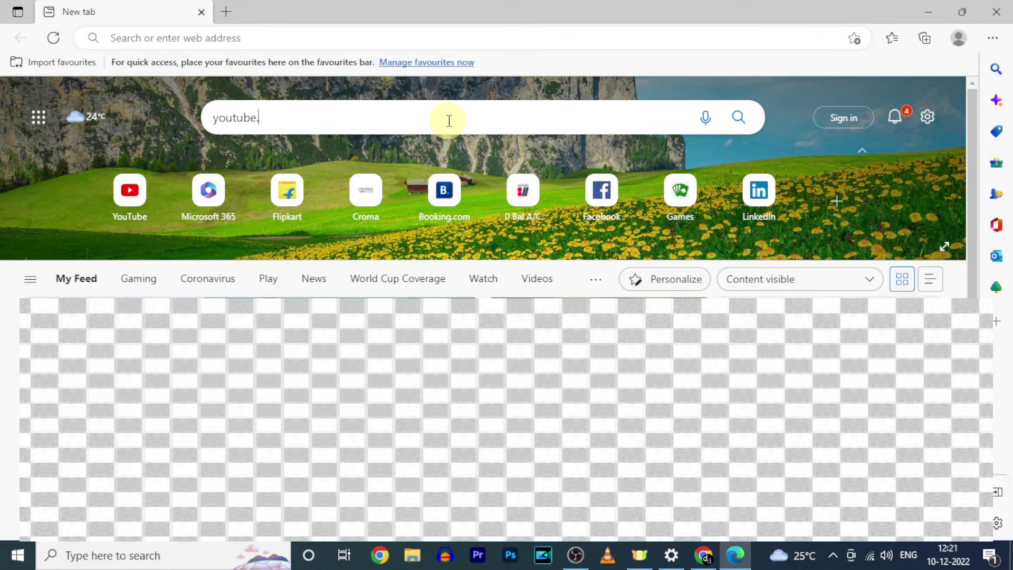
text(com)
key(Return)
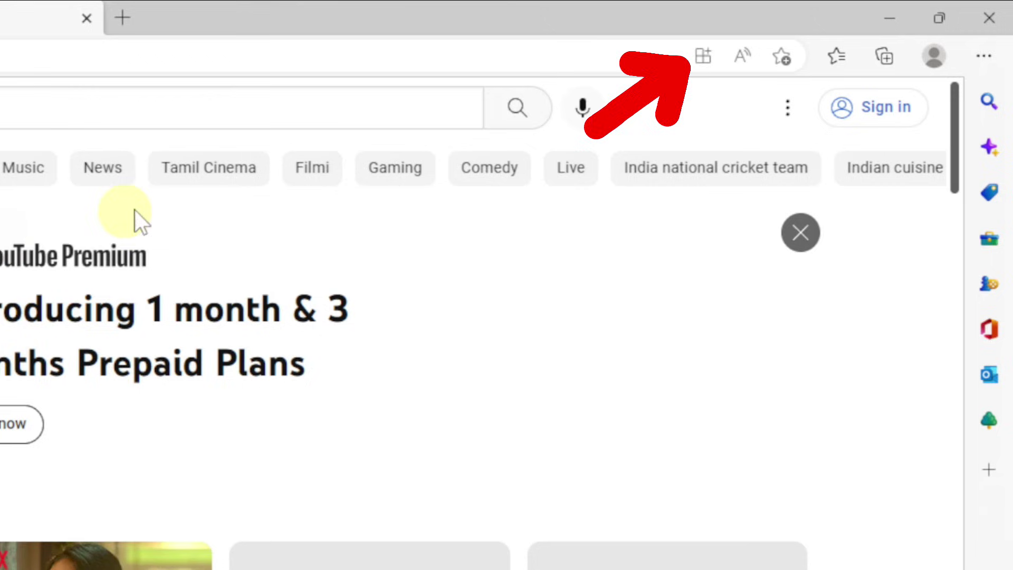
Install YouTube as an Edge app with taskbar and Start pins plus a desktop shortcut.
click(707, 57)
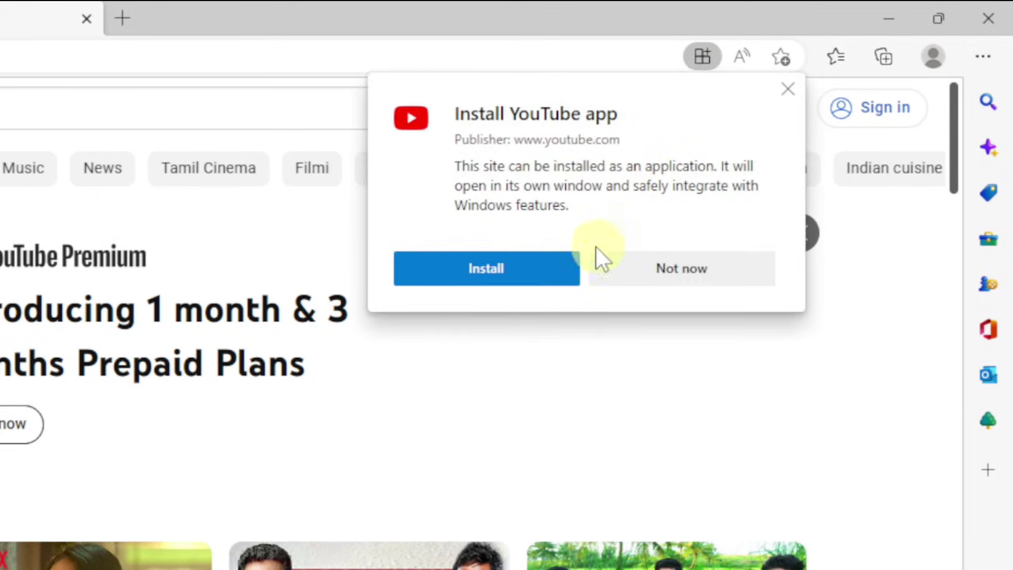
click(499, 269)
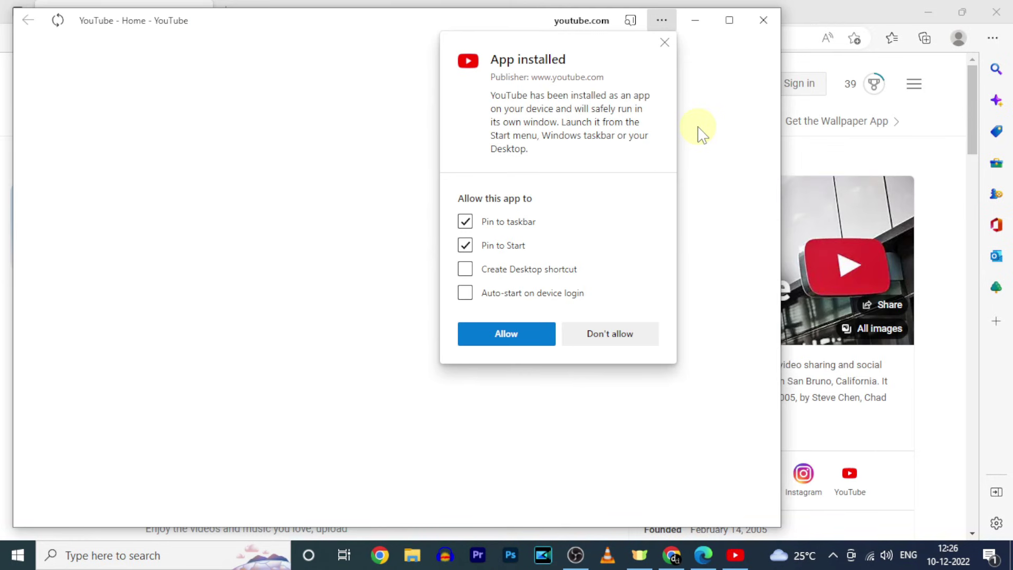
click(466, 274)
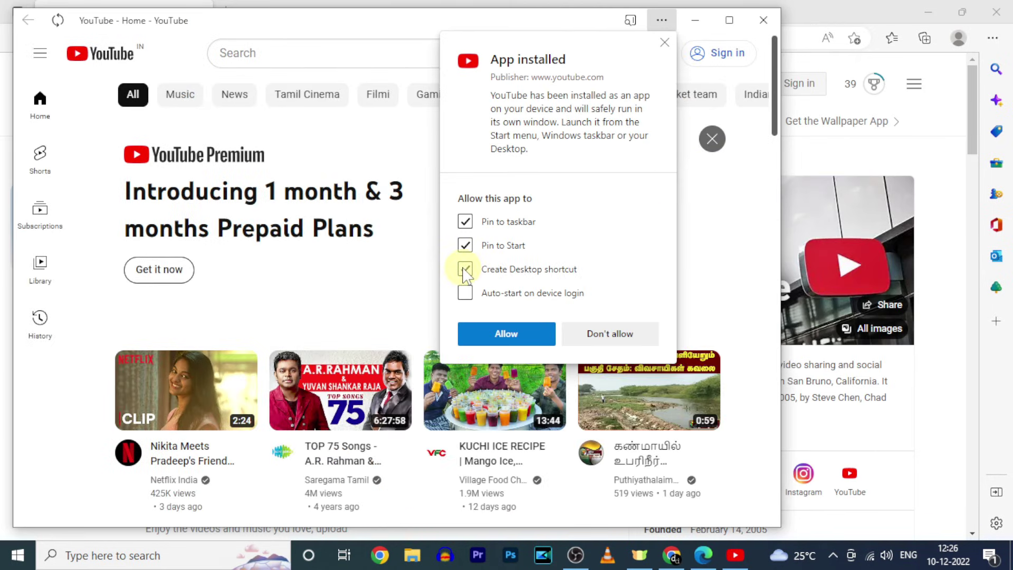
click(511, 337)
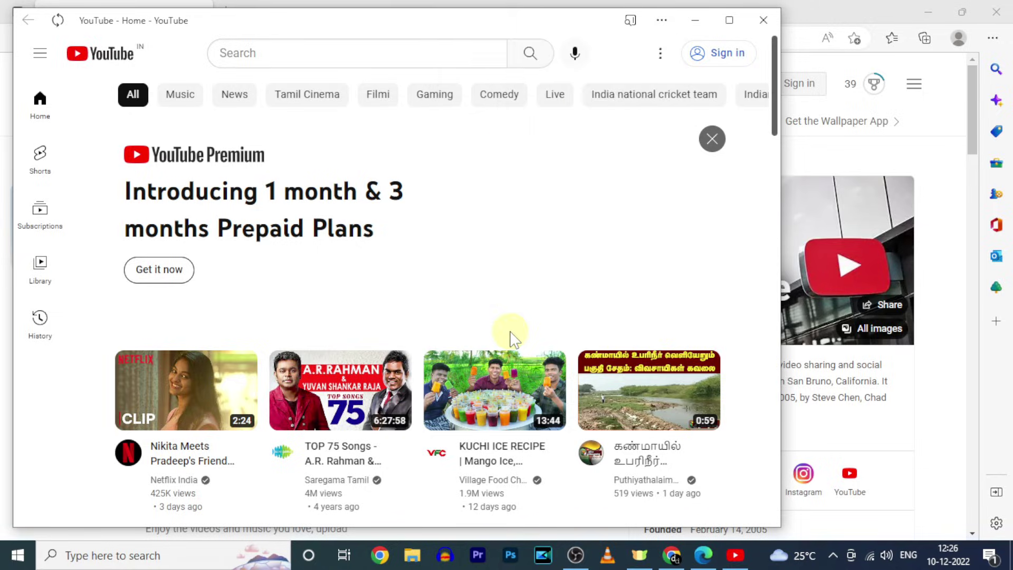
Close the YouTube app and Edge, check YouTube in Start, then refresh the desktop.
click(765, 30)
click(996, 13)
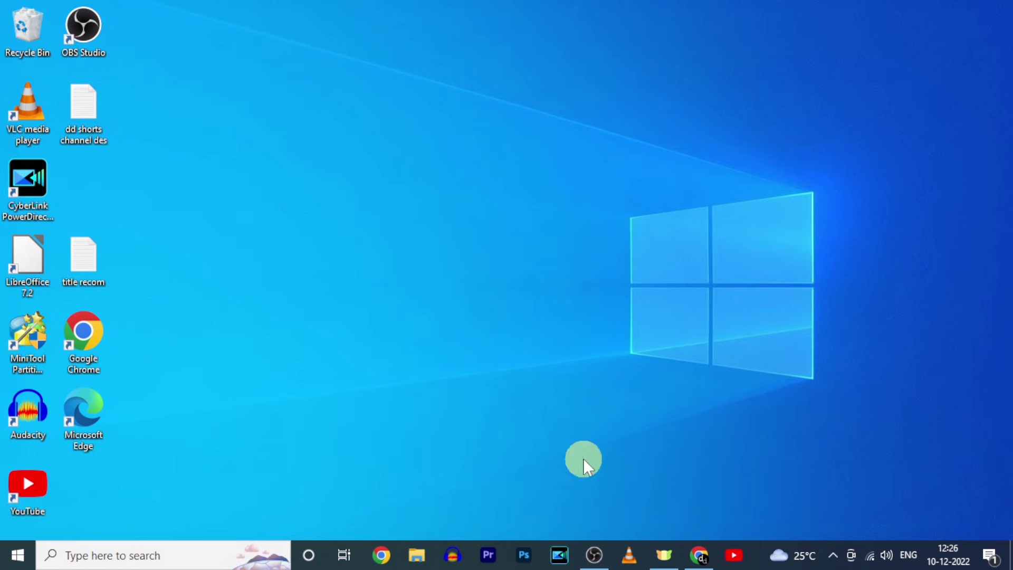
click(18, 556)
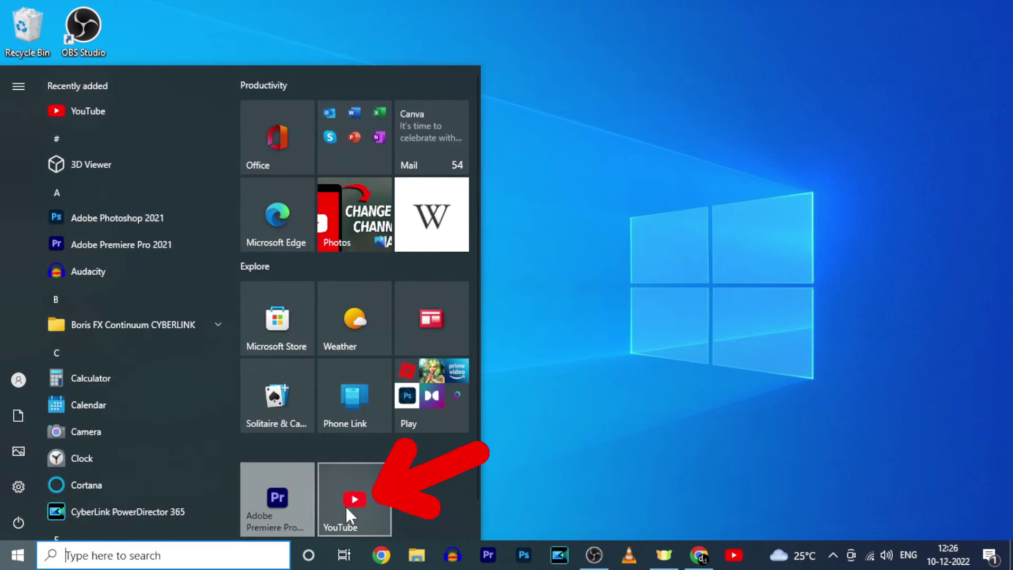
click(687, 319)
right_click(546, 221)
click(586, 266)
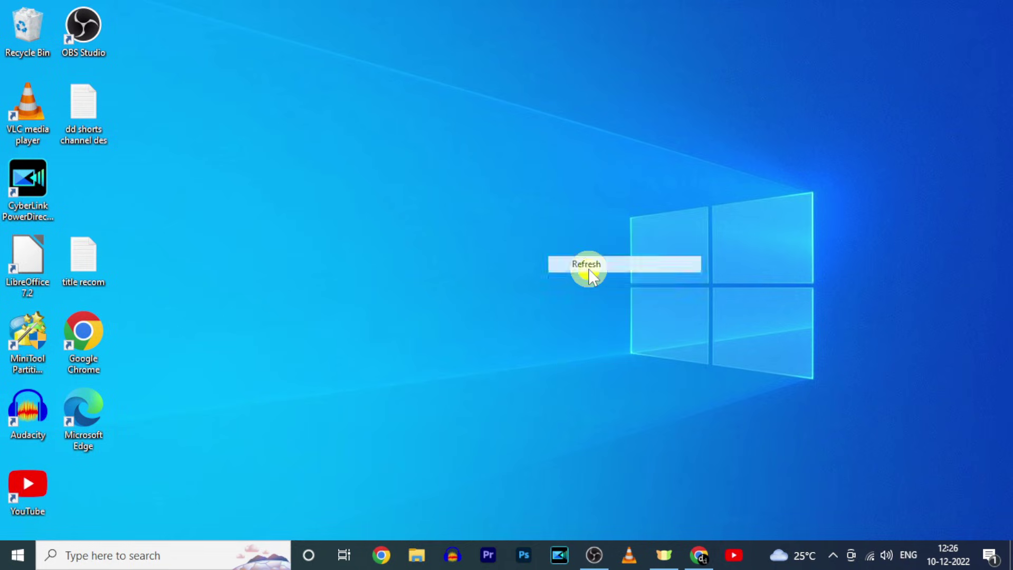